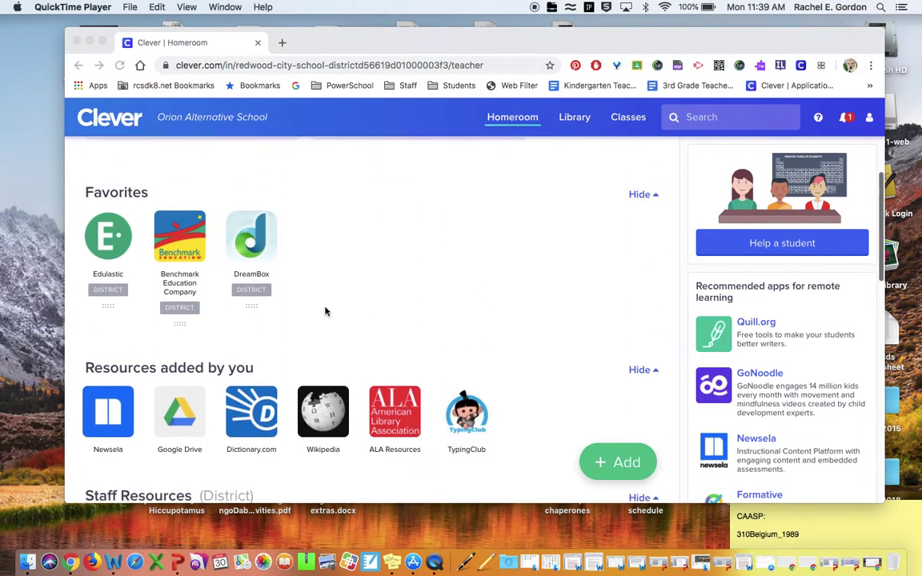
{"action": "scroll", "coordinate": [320, 324], "scroll_direction": "up", "scroll_amount": 1}
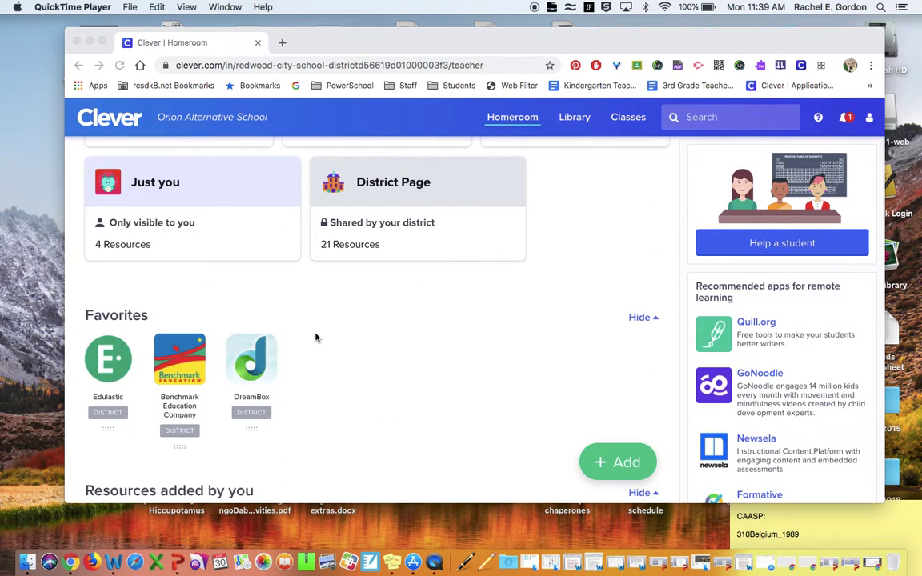
- Launch Benchmark Education from the Clever favorites
{"action": "scroll", "coordinate": [315, 337], "scroll_direction": "down", "scroll_amount": 1}
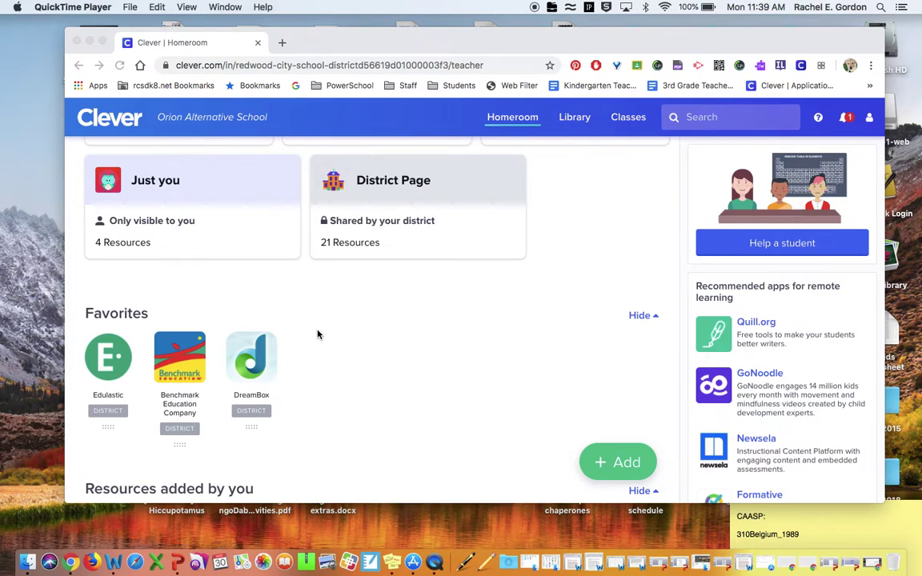
{"action": "left_click", "coordinate": [180, 353]}
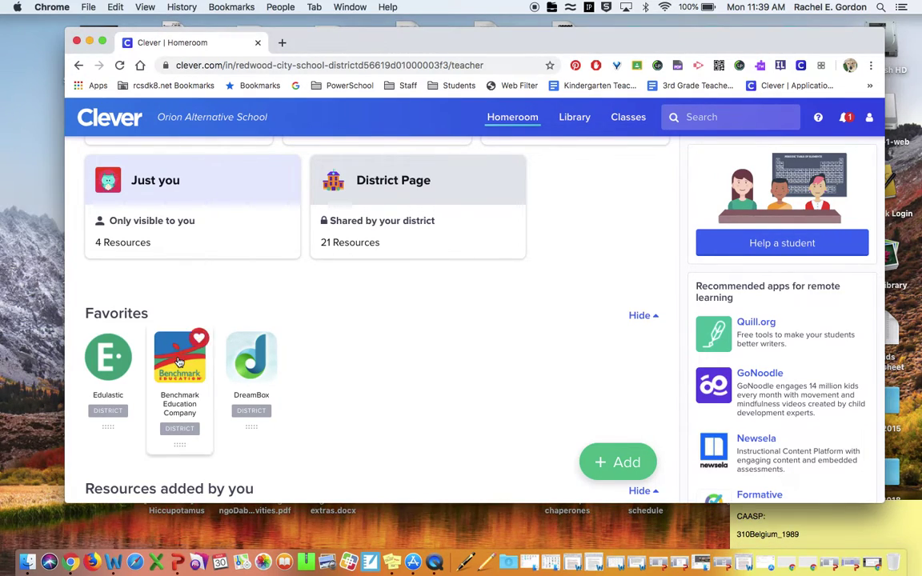
{"action": "left_click", "coordinate": [179, 355]}
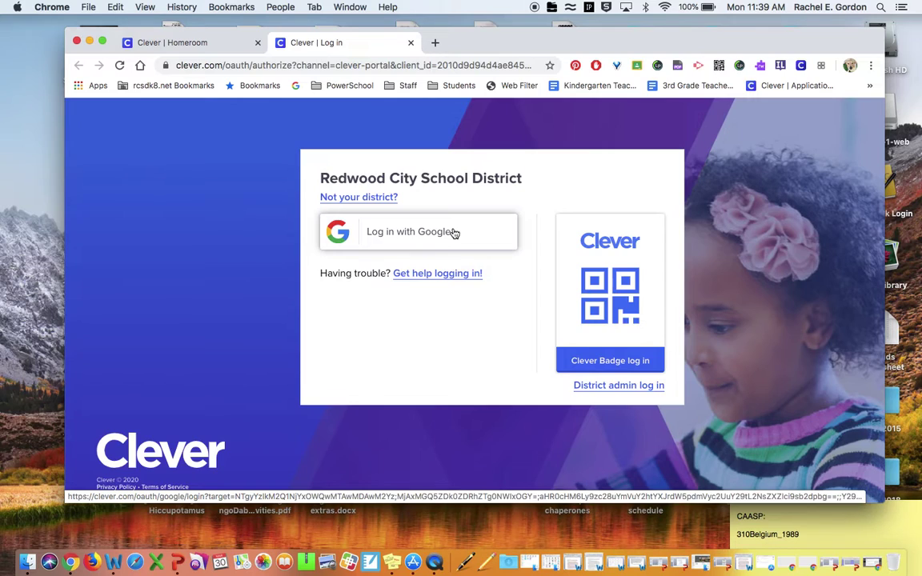
- Sign in with Google as a teacher and dismiss the updates notice
{"action": "left_click", "coordinate": [453, 232]}
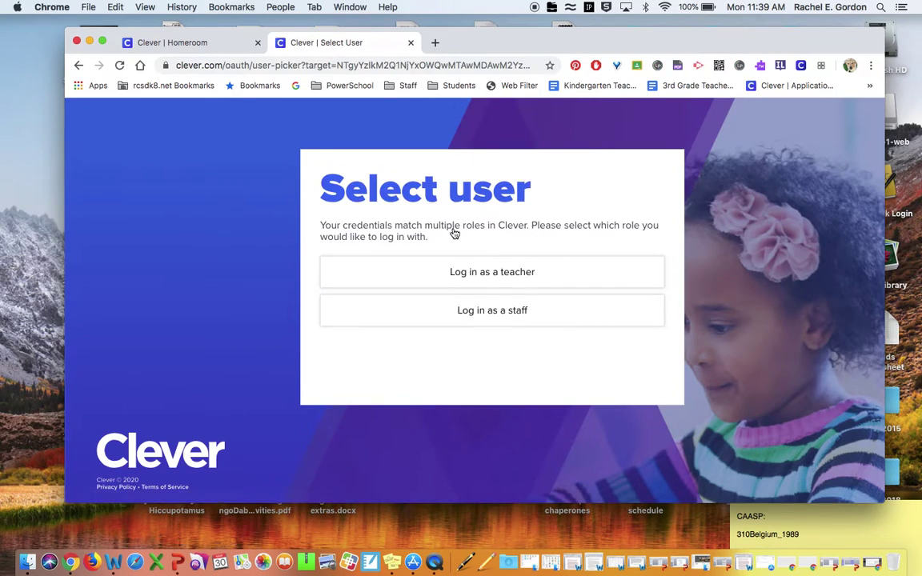
{"action": "left_click", "coordinate": [468, 277]}
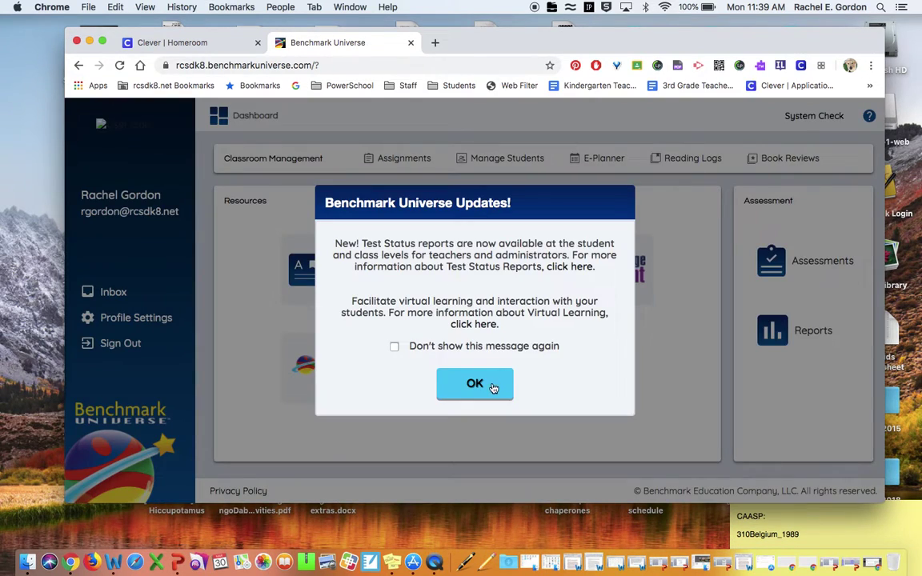
{"action": "left_click", "coordinate": [494, 387]}
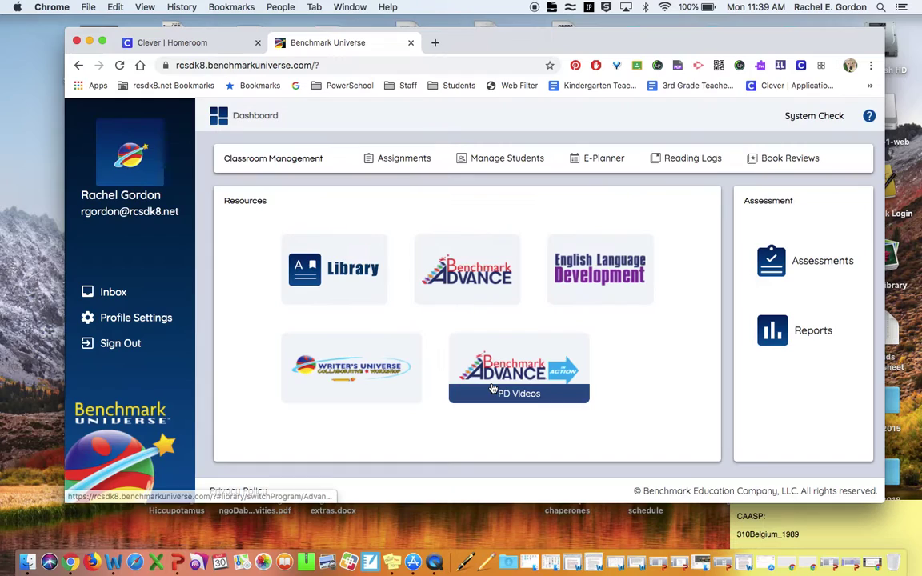
- Open the Benchmark Advance library and filter it to Grade 3
{"action": "left_click", "coordinate": [475, 265]}
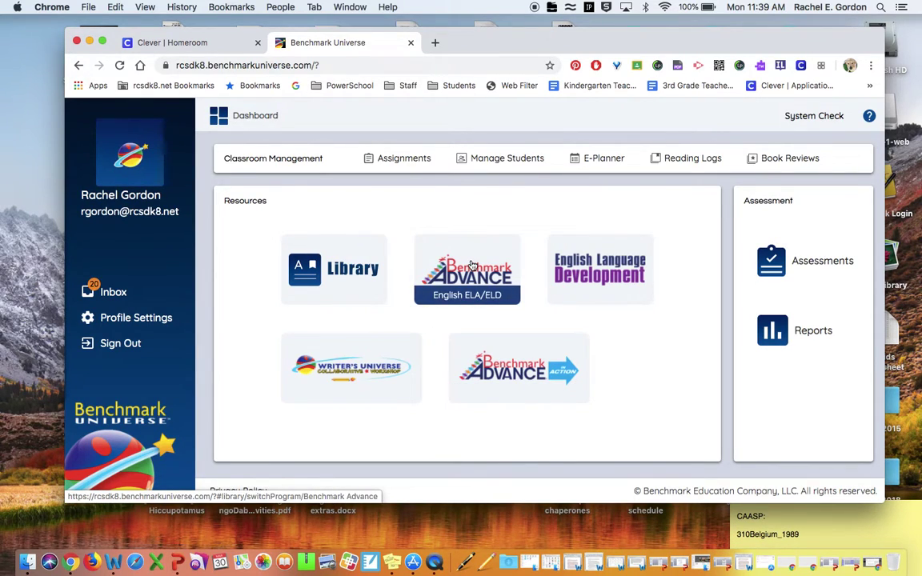
{"action": "left_click", "coordinate": [472, 265]}
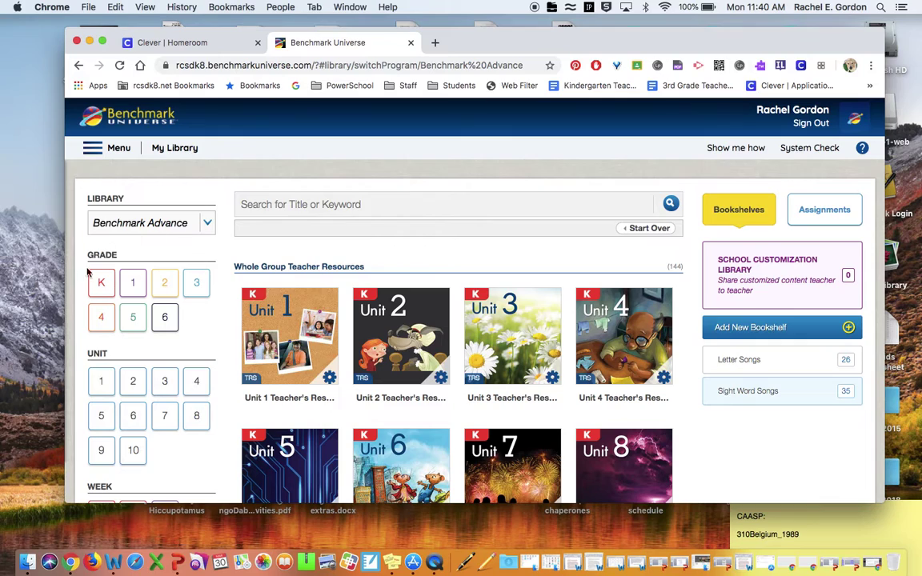
{"action": "left_click", "coordinate": [202, 283]}
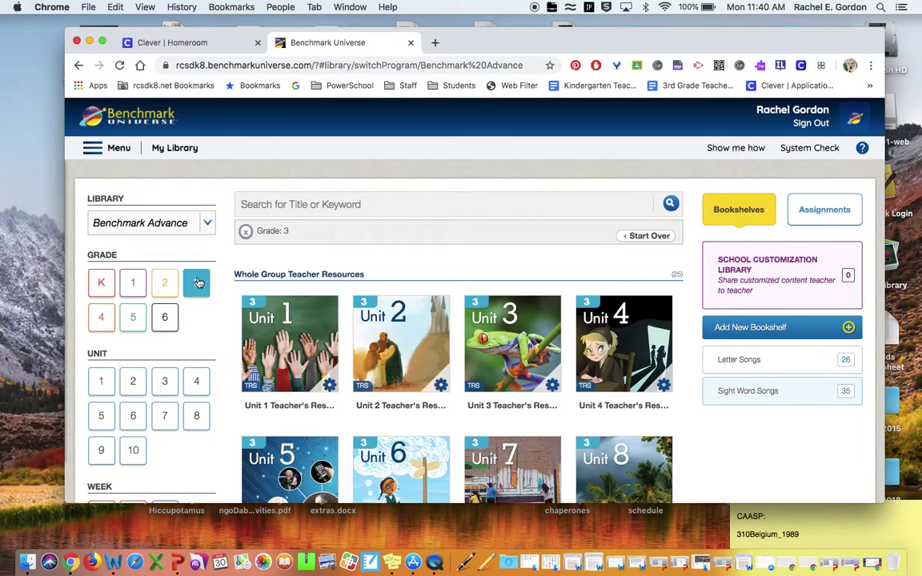
- Filter to Unit 7 and open the Unit 7 Communities Then and Now e-book
{"action": "left_click", "coordinate": [174, 422]}
{"action": "scroll", "coordinate": [421, 346], "scroll_direction": "down", "scroll_amount": 3}
{"action": "scroll", "coordinate": [422, 346], "scroll_direction": "down", "scroll_amount": 3}
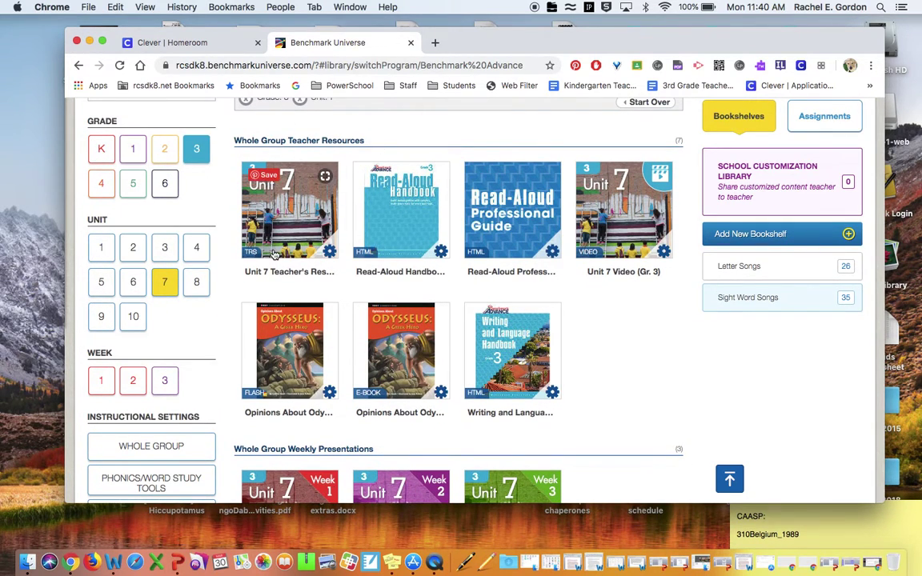
{"action": "scroll", "coordinate": [353, 199], "scroll_direction": "down", "scroll_amount": 12}
{"action": "scroll", "coordinate": [276, 248], "scroll_direction": "down", "scroll_amount": 2}
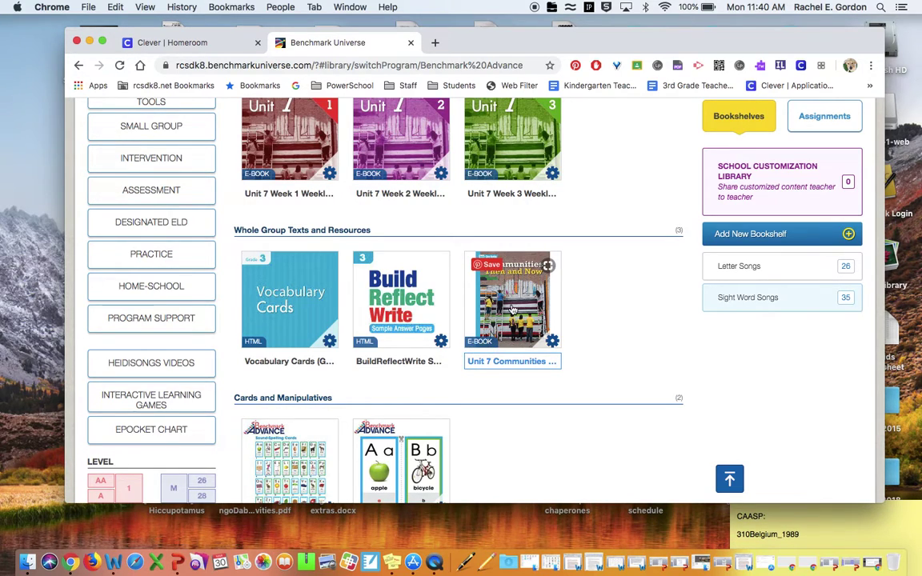
{"action": "left_click", "coordinate": [511, 308]}
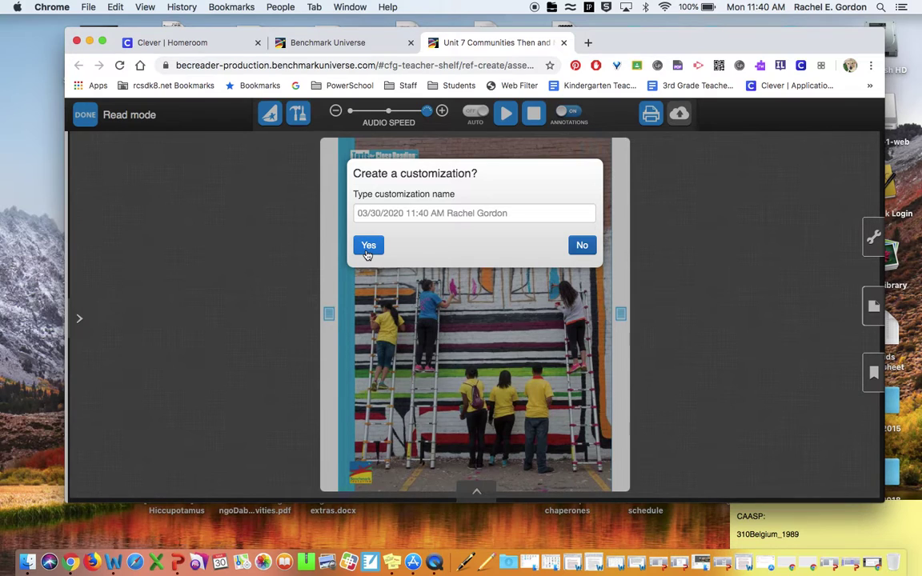
- Create a customized copy, turn to the pages 12–13 spread, and show text-annotation tools
{"action": "left_click", "coordinate": [367, 248]}
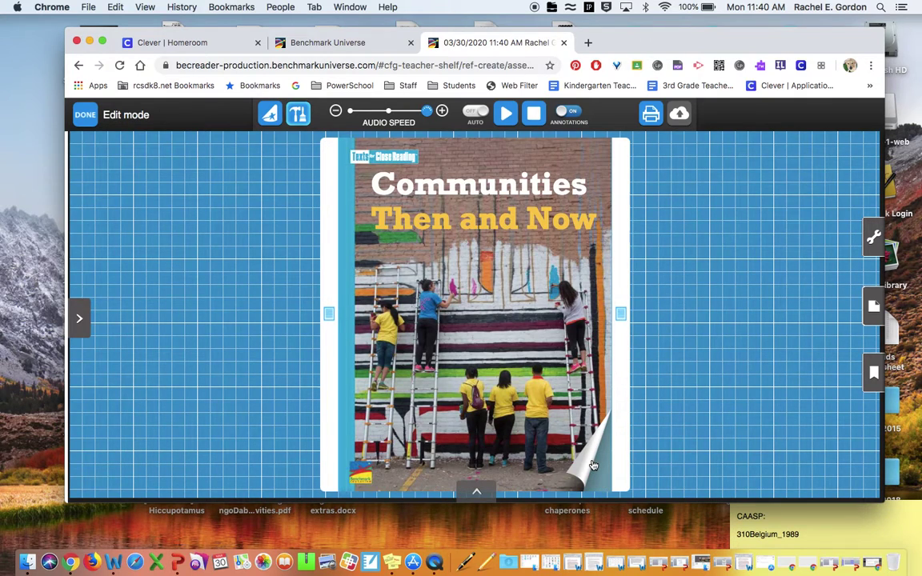
{"action": "left_click", "coordinate": [593, 465]}
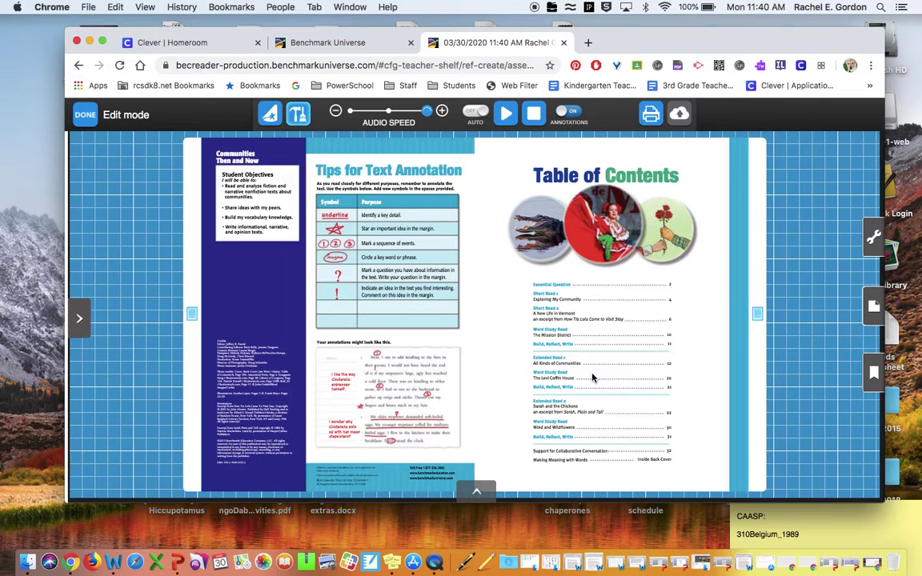
{"action": "left_click", "coordinate": [724, 479]}
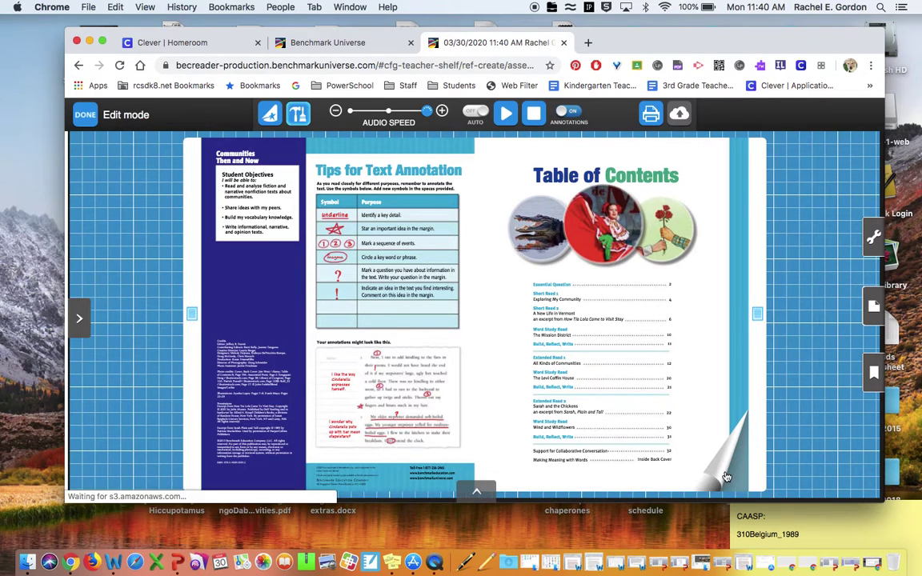
{"action": "left_click", "coordinate": [725, 477]}
{"action": "left_click", "coordinate": [726, 477]}
{"action": "left_click", "coordinate": [725, 476]}
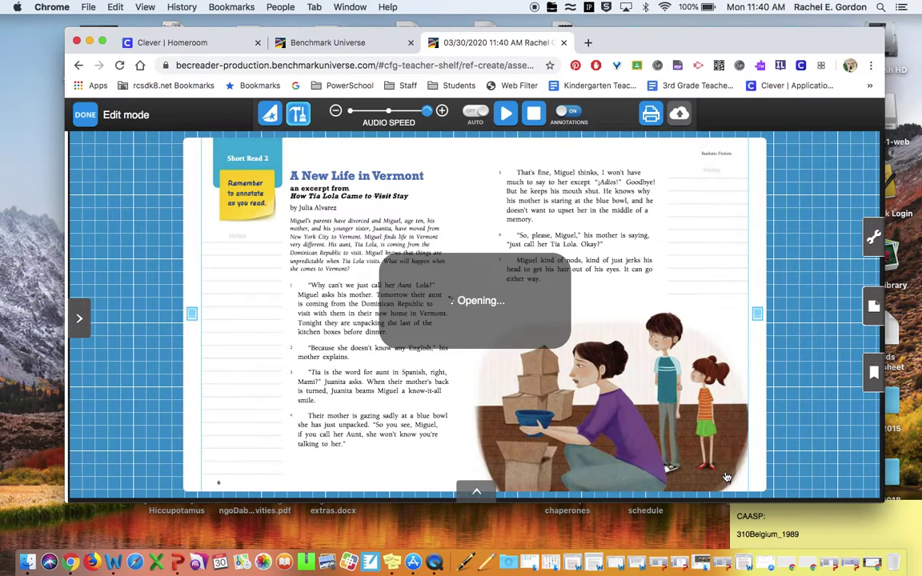
{"action": "left_click", "coordinate": [725, 476]}
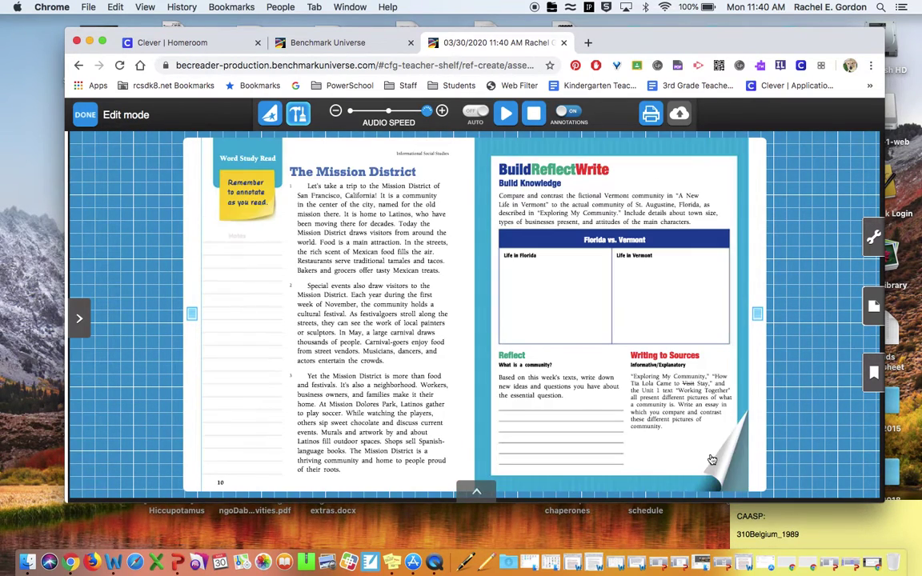
{"action": "left_click", "coordinate": [728, 465]}
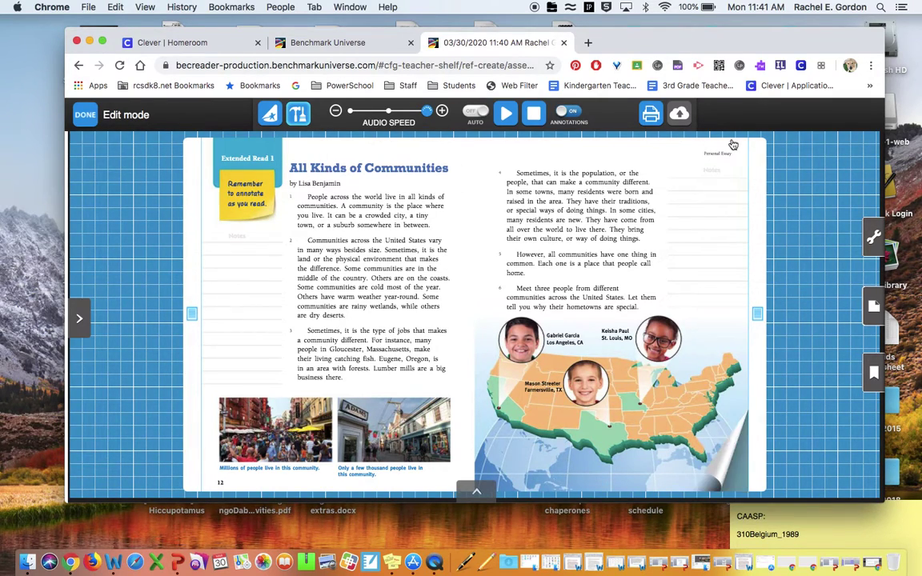
{"action": "left_click", "coordinate": [873, 235]}
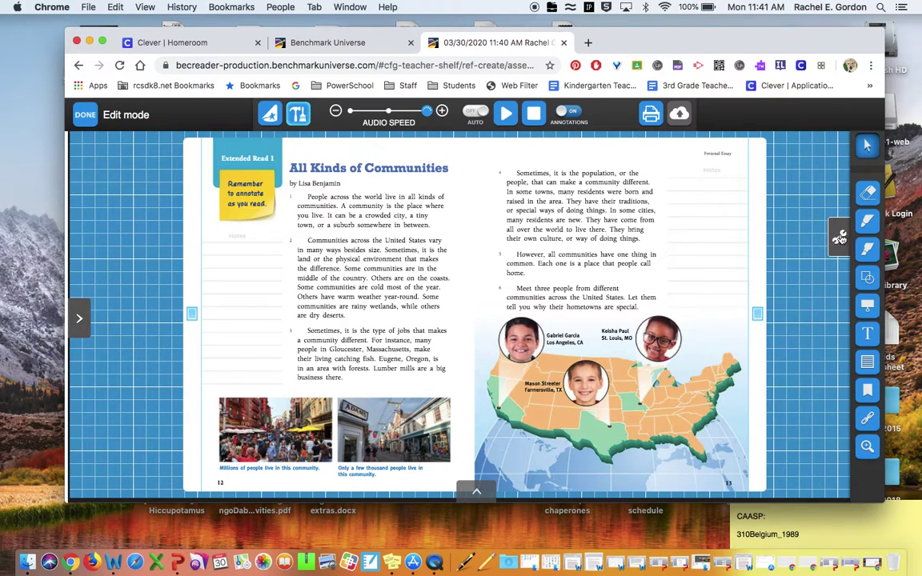
{"action": "left_click", "coordinate": [867, 336]}
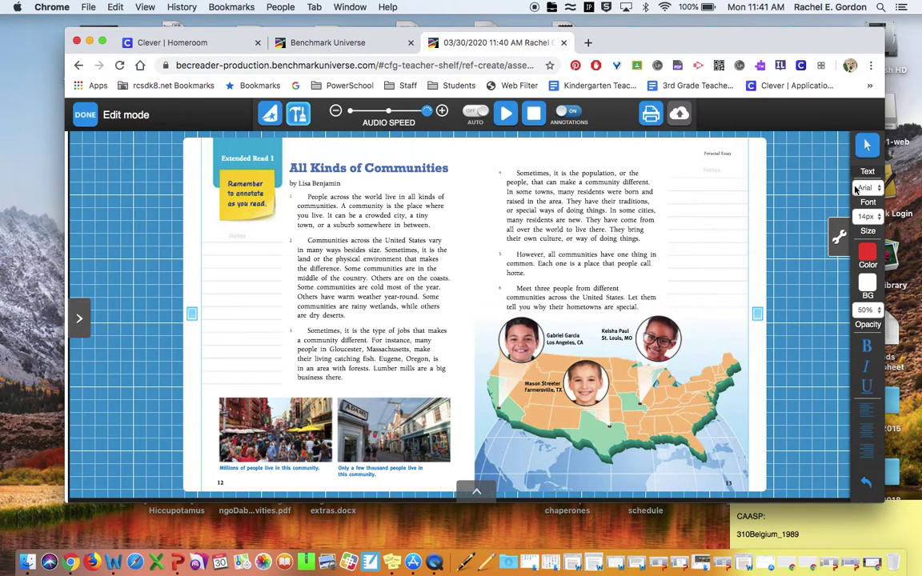
- Add the red note 'My community is in Redwood City.' in page 12's Notes margin
{"action": "left_click", "coordinate": [225, 251]}
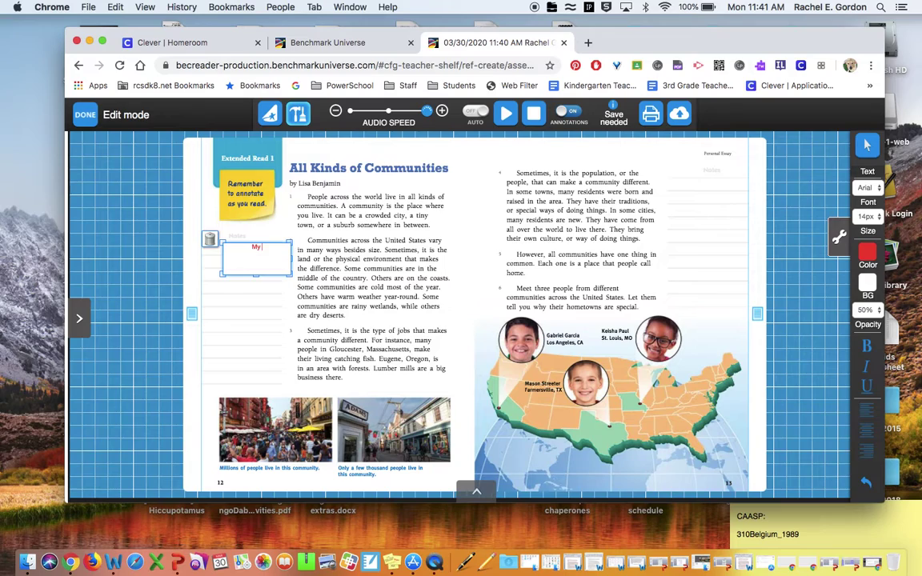
{"action": "type", "text": "My community is in Redwood City."}
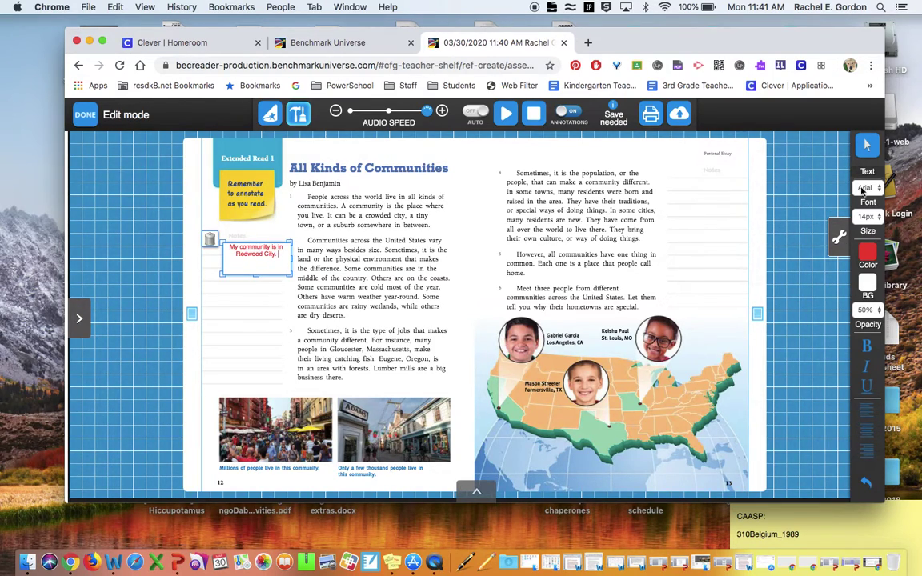
{"action": "left_click", "coordinate": [839, 237]}
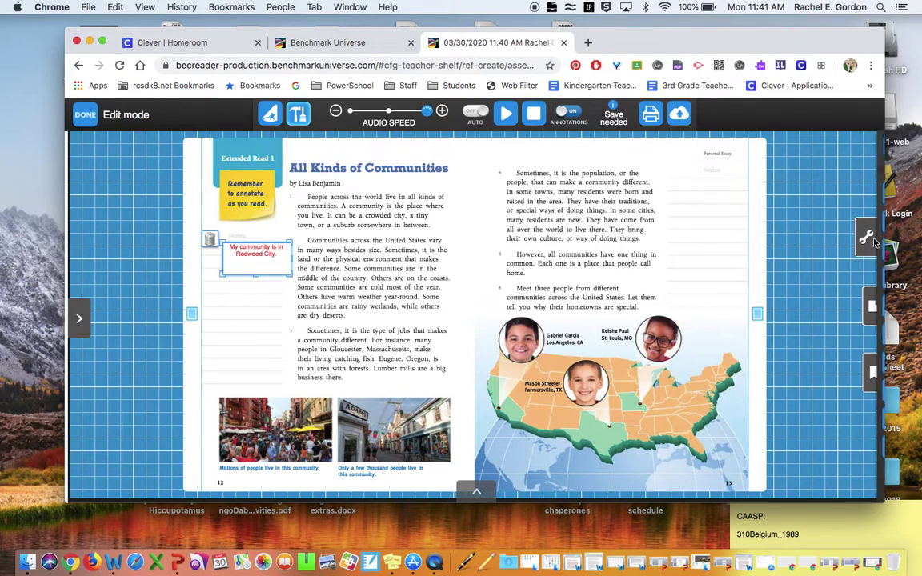
{"action": "left_click", "coordinate": [872, 240]}
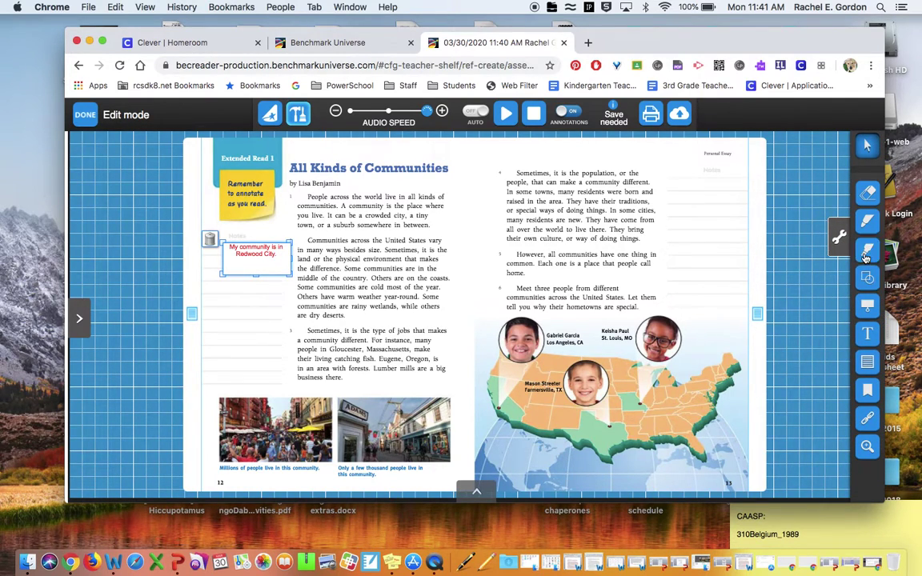
{"action": "left_click", "coordinate": [865, 253]}
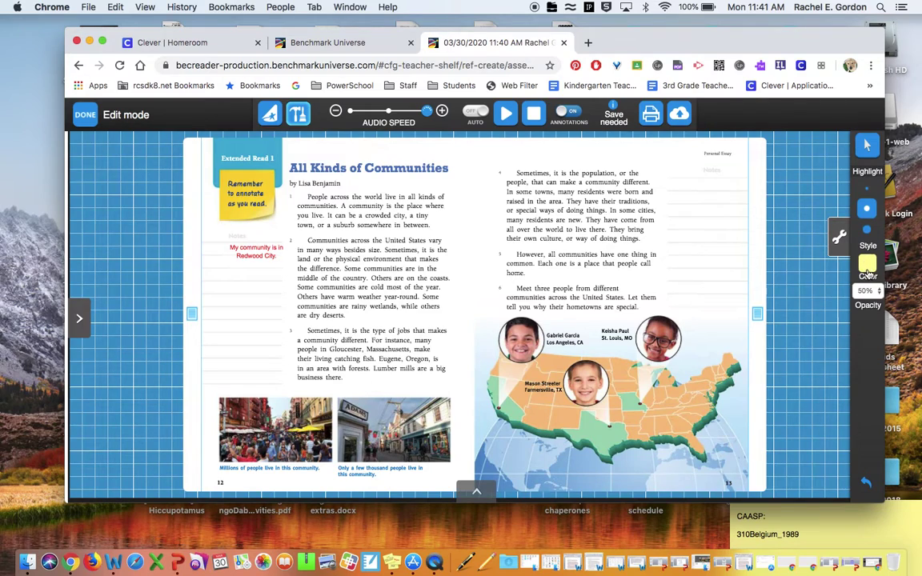
- Highlight the paragraph 2 sentences about cold and warm communities in cyan, then start read-aloud
{"action": "left_click", "coordinate": [867, 265]}
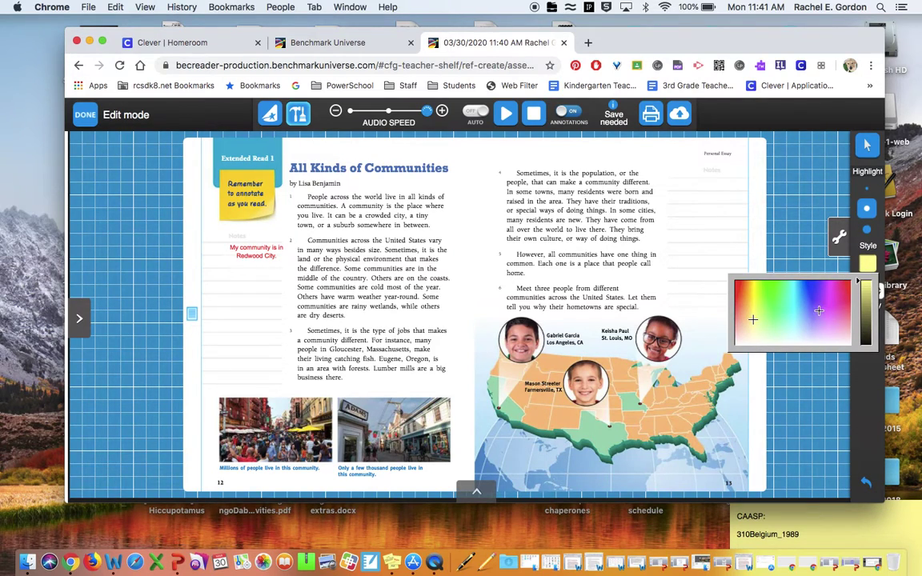
{"action": "left_click", "coordinate": [794, 313]}
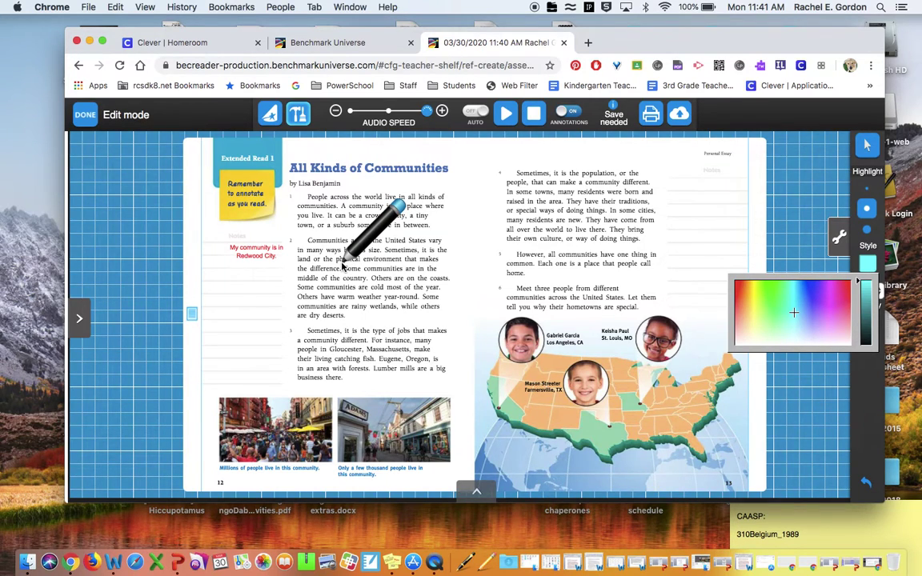
{"action": "left_click", "coordinate": [301, 288]}
{"action": "left_click_drag", "start_coordinate": [298, 287], "coordinate": [440, 288]}
{"action": "mouse_move", "coordinate": [309, 298]}
{"action": "left_mouse_down"}
{"action": "mouse_move", "coordinate": [297, 298]}
{"action": "mouse_move", "coordinate": [414, 300]}
{"action": "left_mouse_up"}
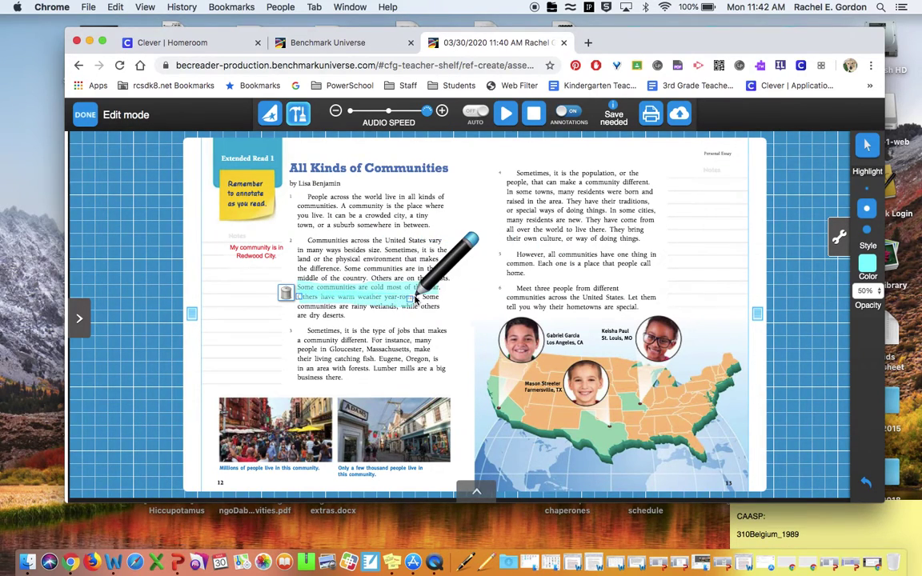
{"action": "left_click", "coordinate": [504, 114]}
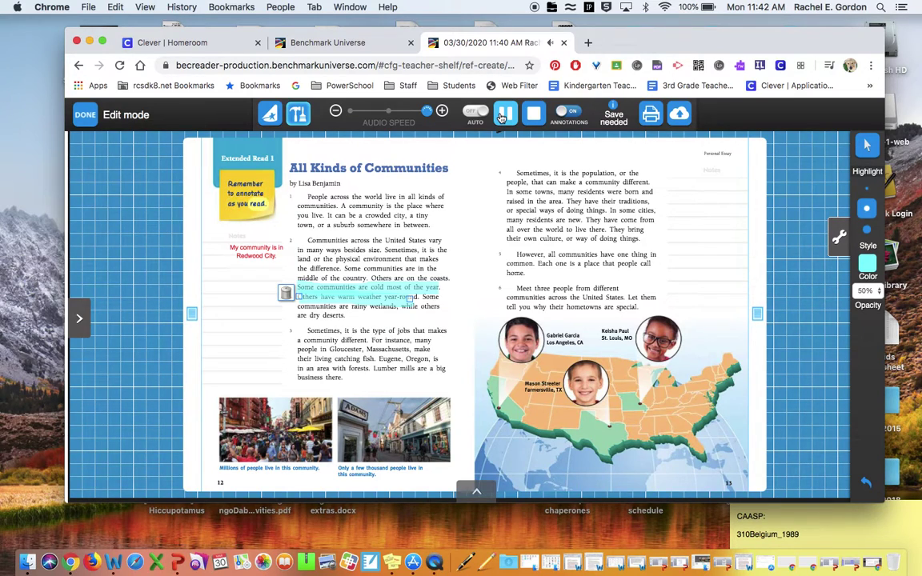
- Pause the read-aloud playback and close the annotation tools
{"action": "left_click", "coordinate": [501, 117]}
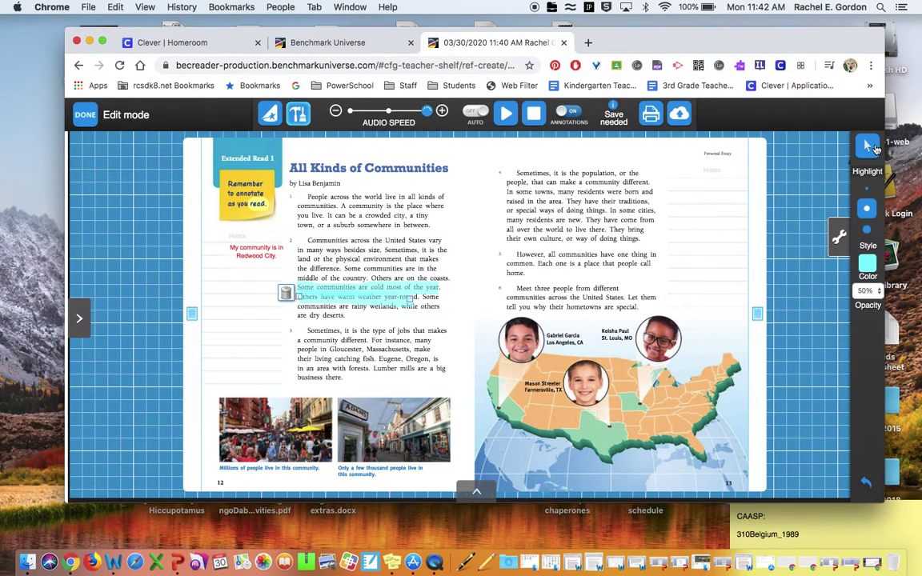
{"action": "left_click", "coordinate": [836, 235]}
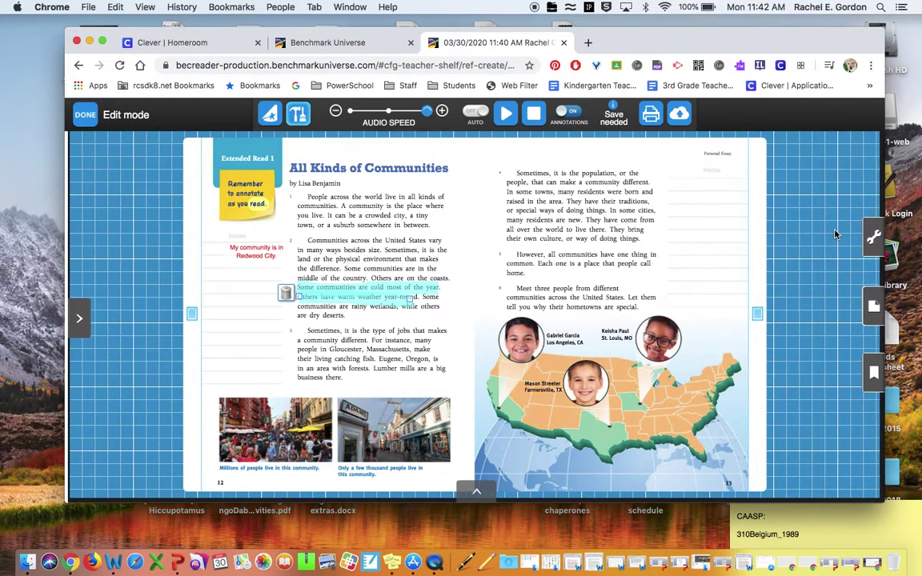